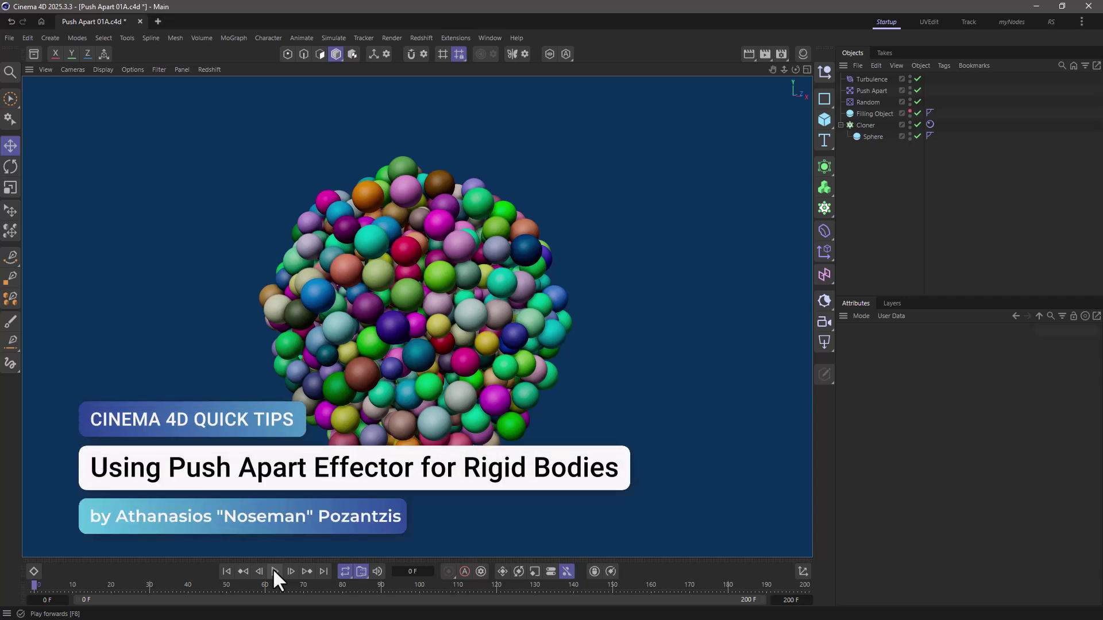
Preview the animation, return to the first frame, and disable the Random, Push Apart and Turbulence objects
click(275, 571)
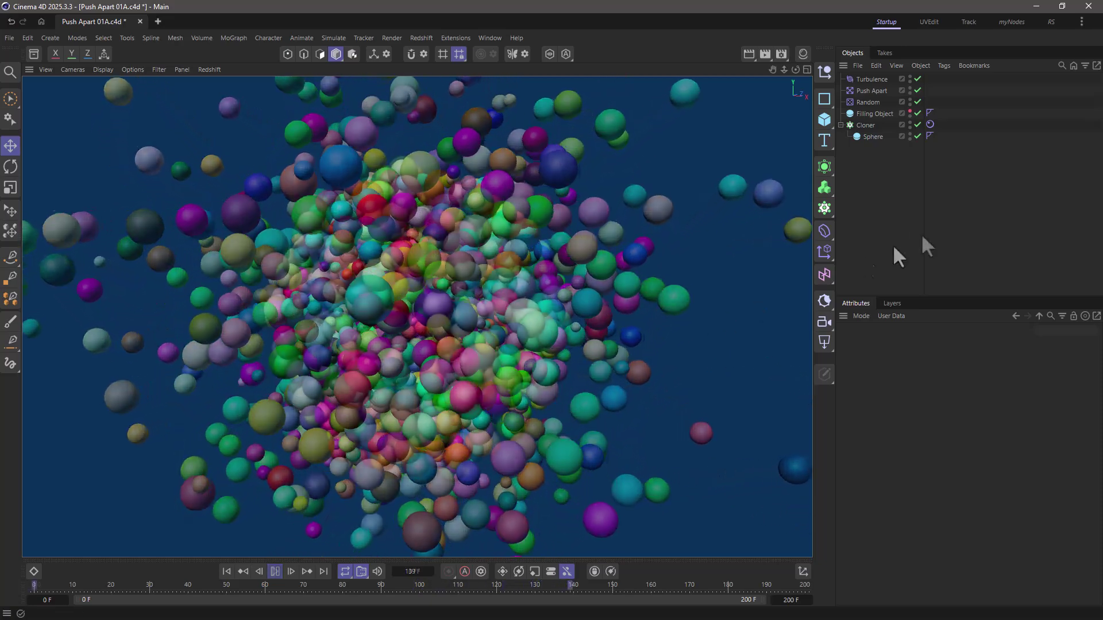
key(shift+f)
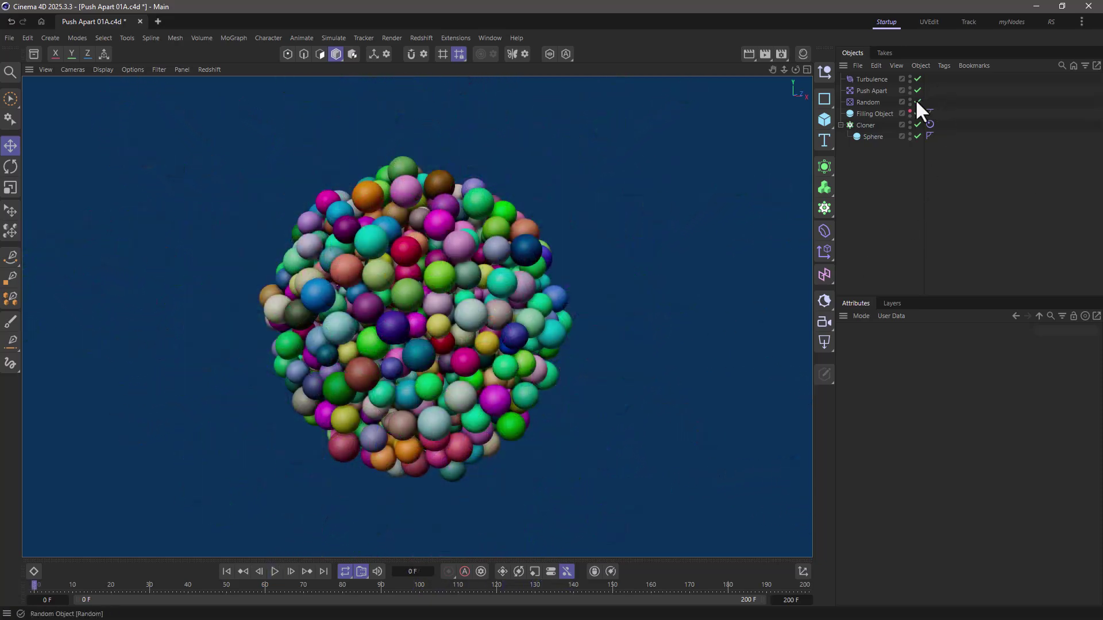
drag(917, 101, 918, 74)
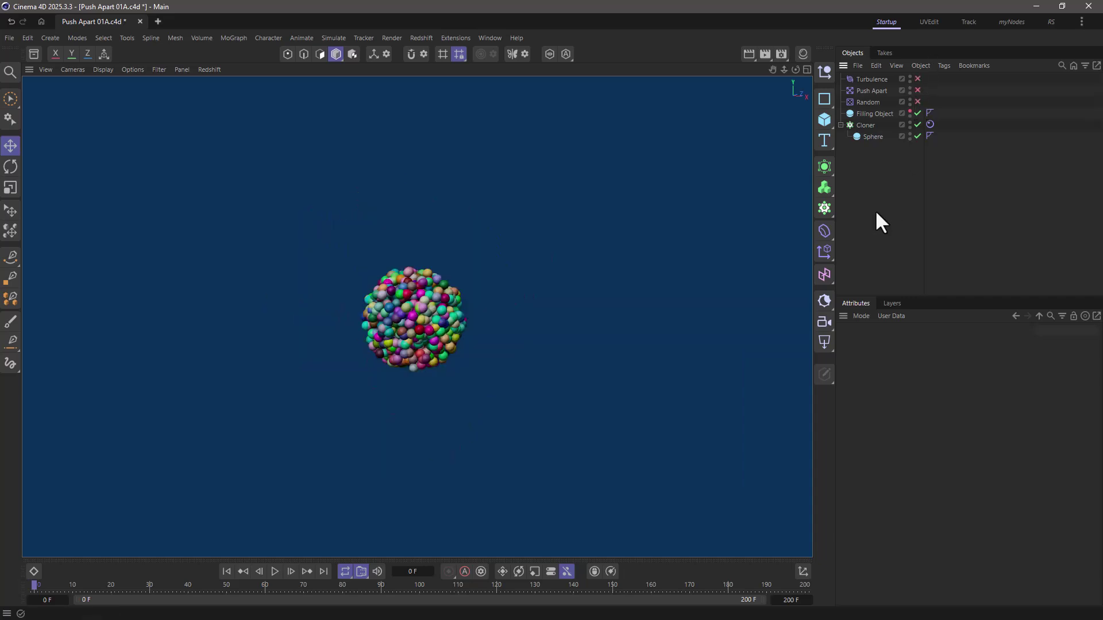
Show the Filling Object sphere in the viewport briefly to examine the cloning volume, and hide it again
click(868, 114)
click(909, 109)
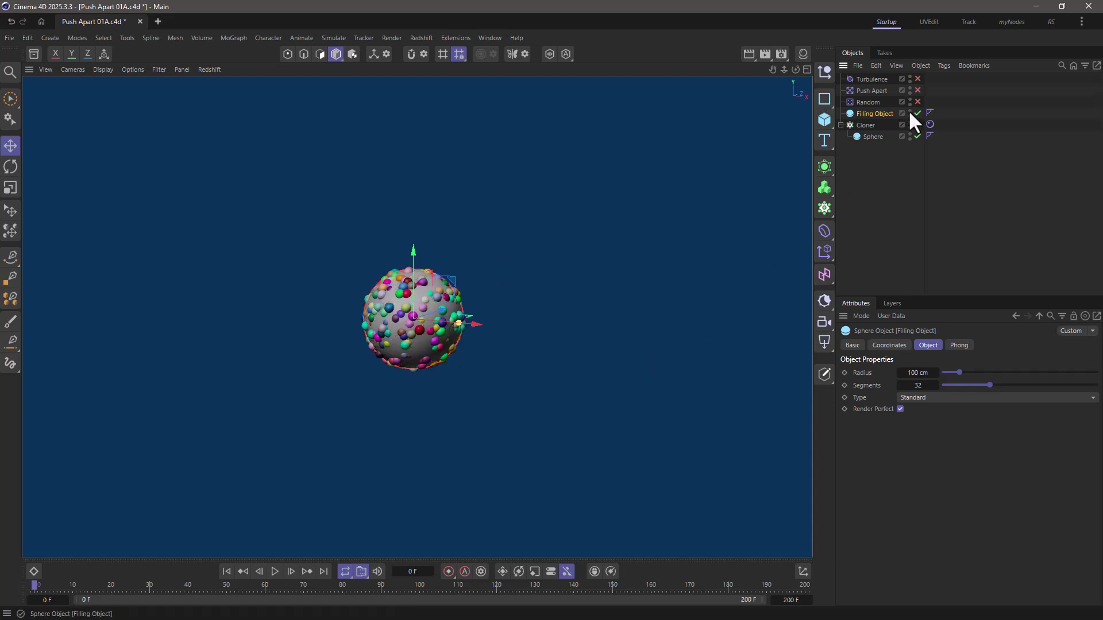
click(910, 110)
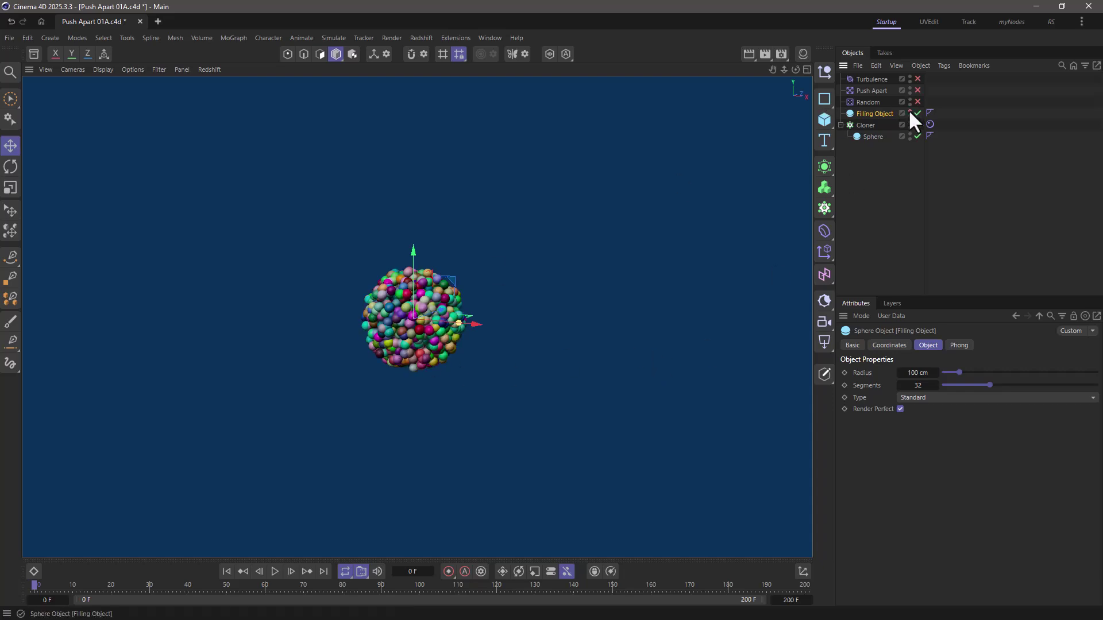
Enlarge the Cloner's attributes area and set its clone Count to 1176
click(866, 124)
click(935, 344)
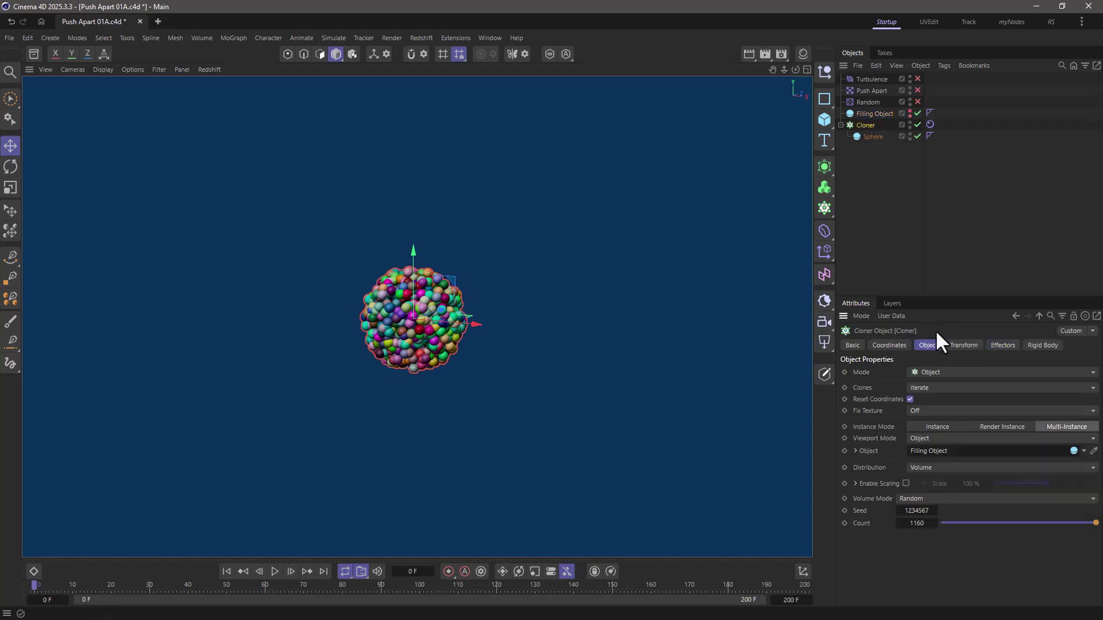
drag(933, 296, 926, 175)
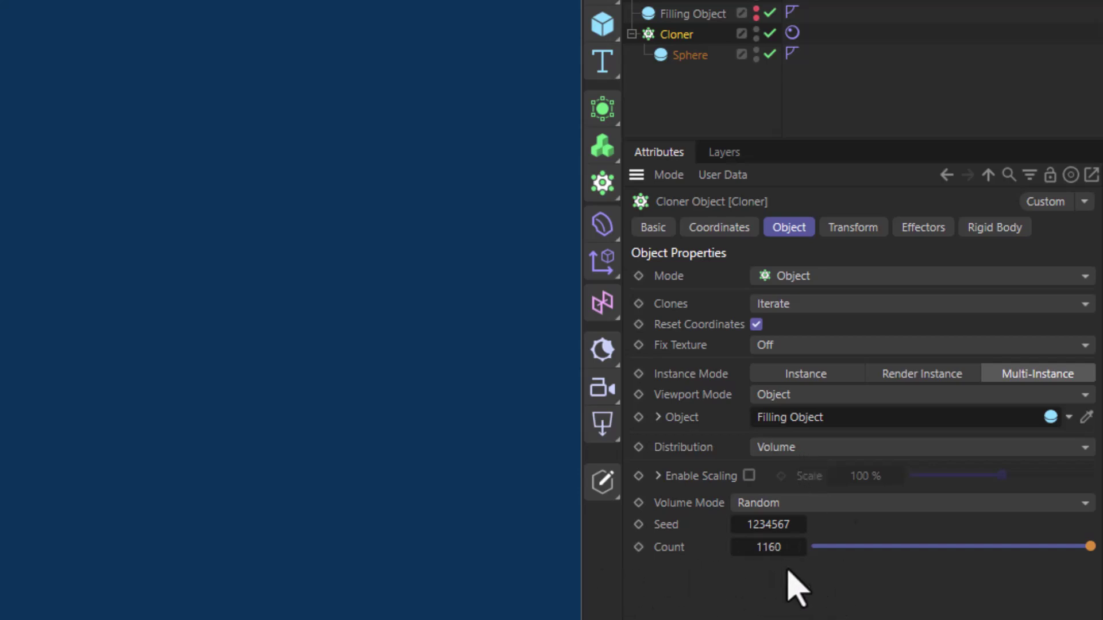
mouse_move(768, 547)
mouse_down()
mouse_move(747, 547)
mouse_move(768, 547)
mouse_up()
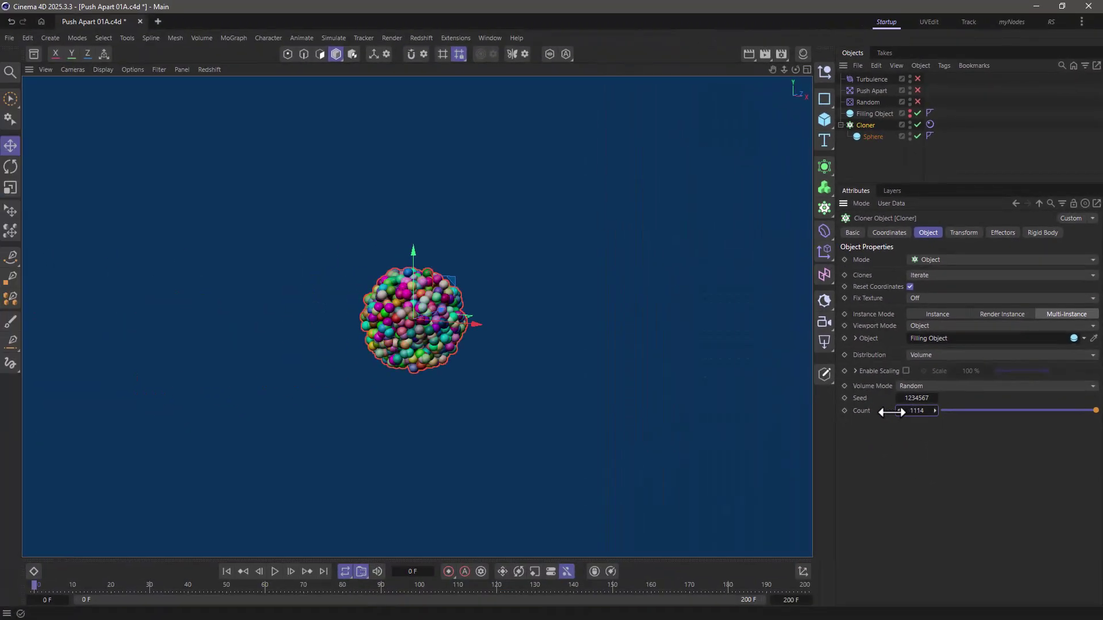
drag(917, 410, 925, 410)
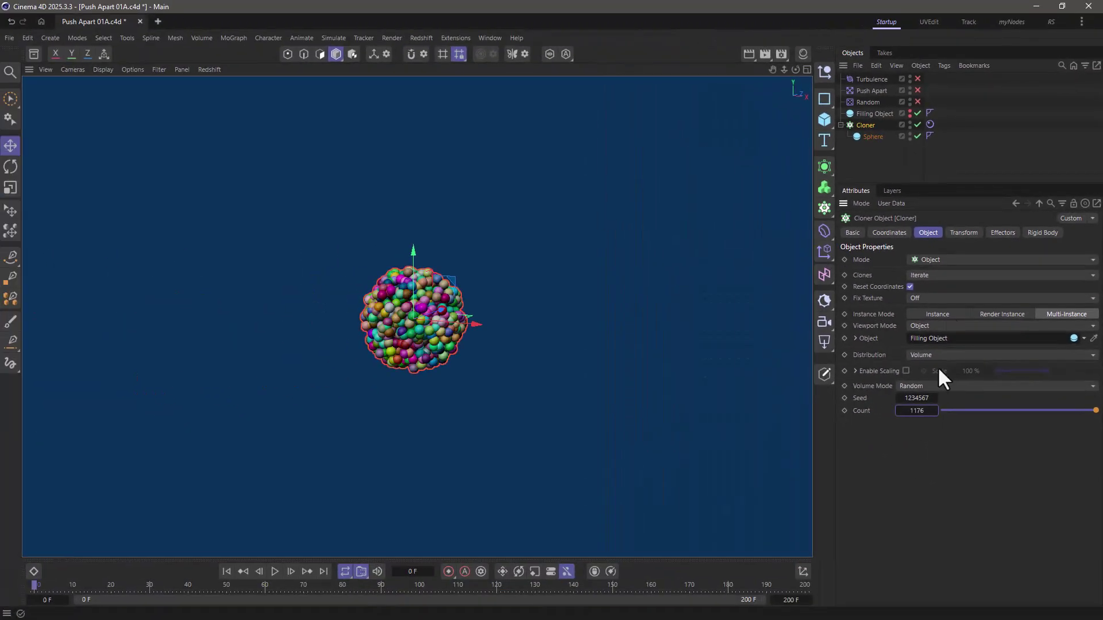
Enable the Random effector and review its Min/Max range and scale parameters
click(865, 104)
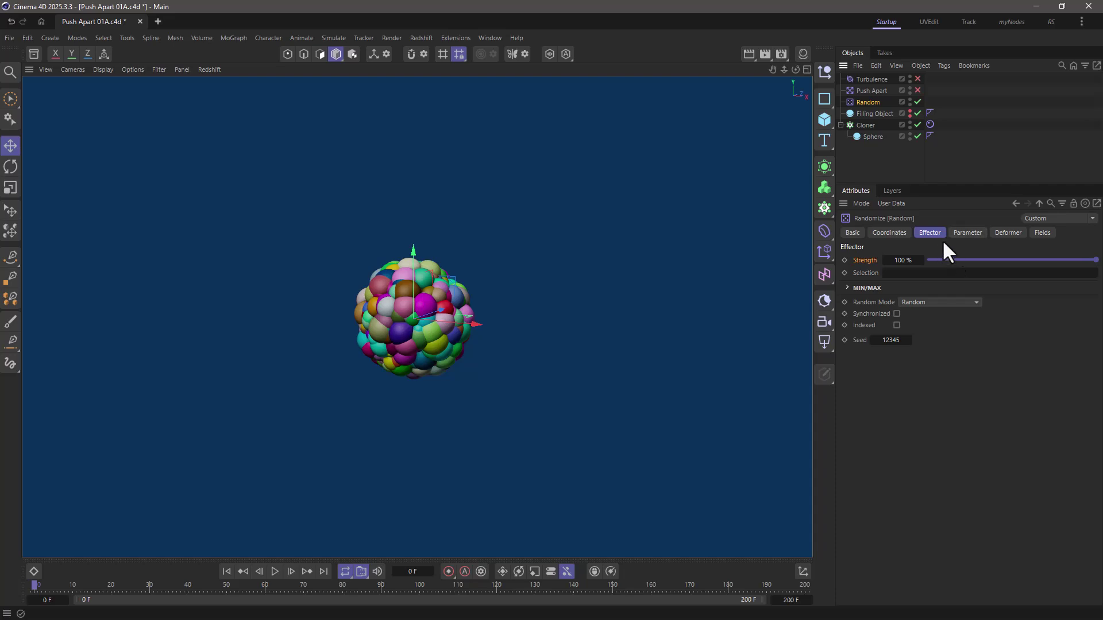
click(849, 303)
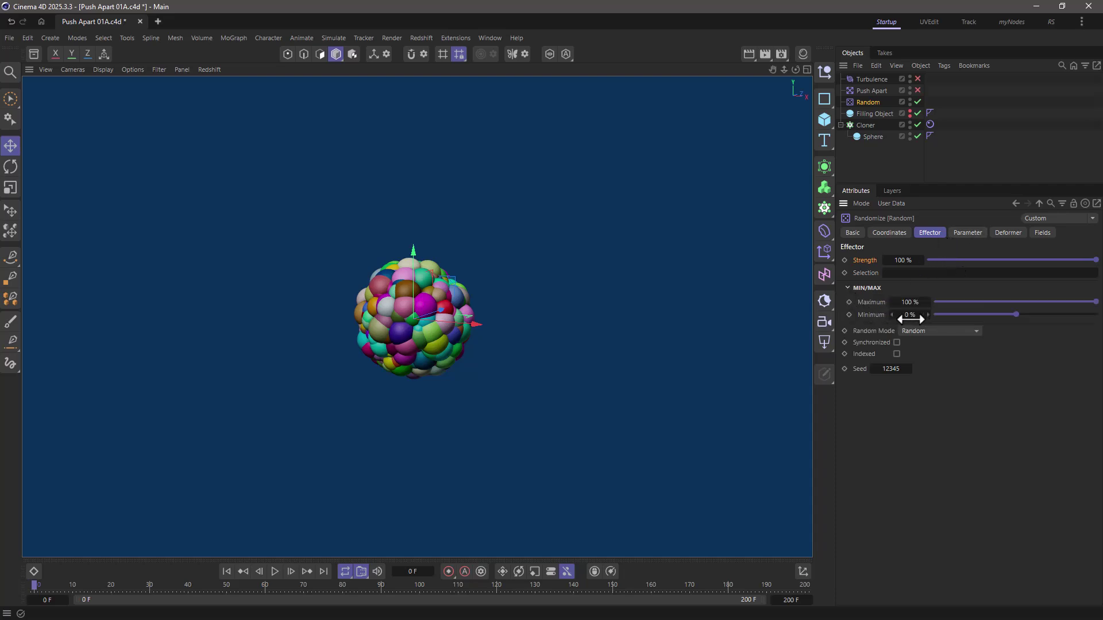
click(965, 232)
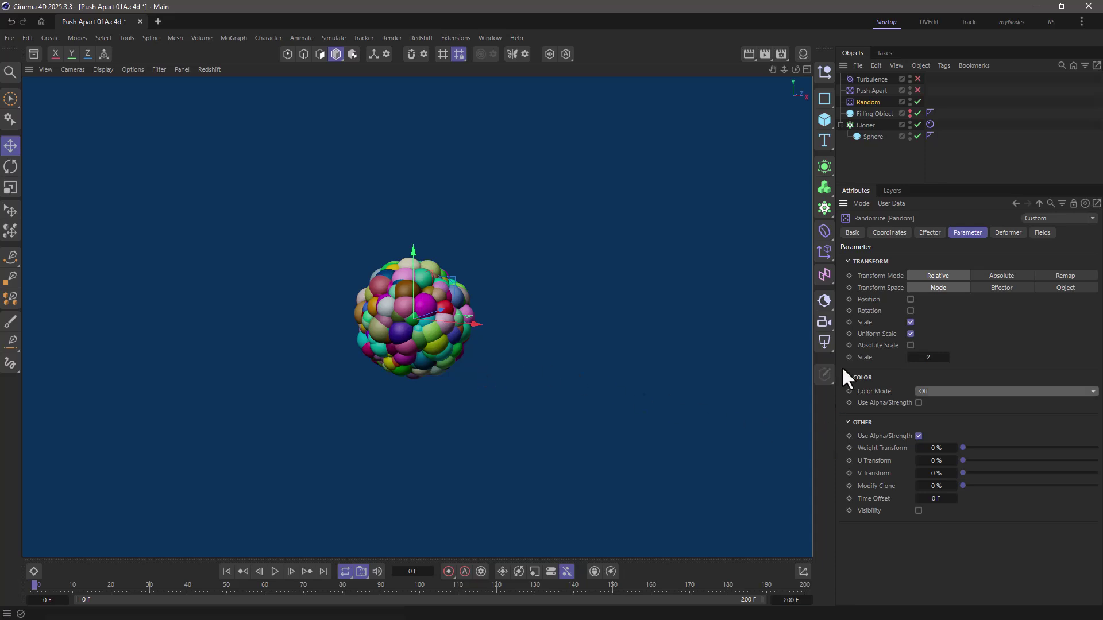
click(905, 166)
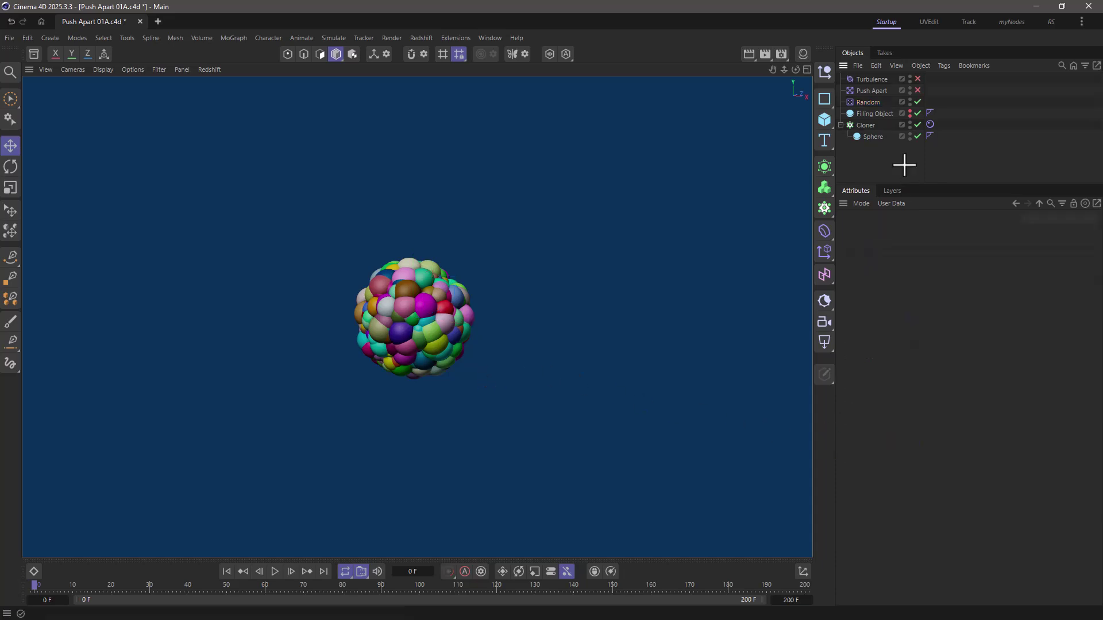
Inspect the Cloner's Rigid Body tag and play the simulation of the intersecting spheres, returning to the first frame
click(932, 125)
click(916, 153)
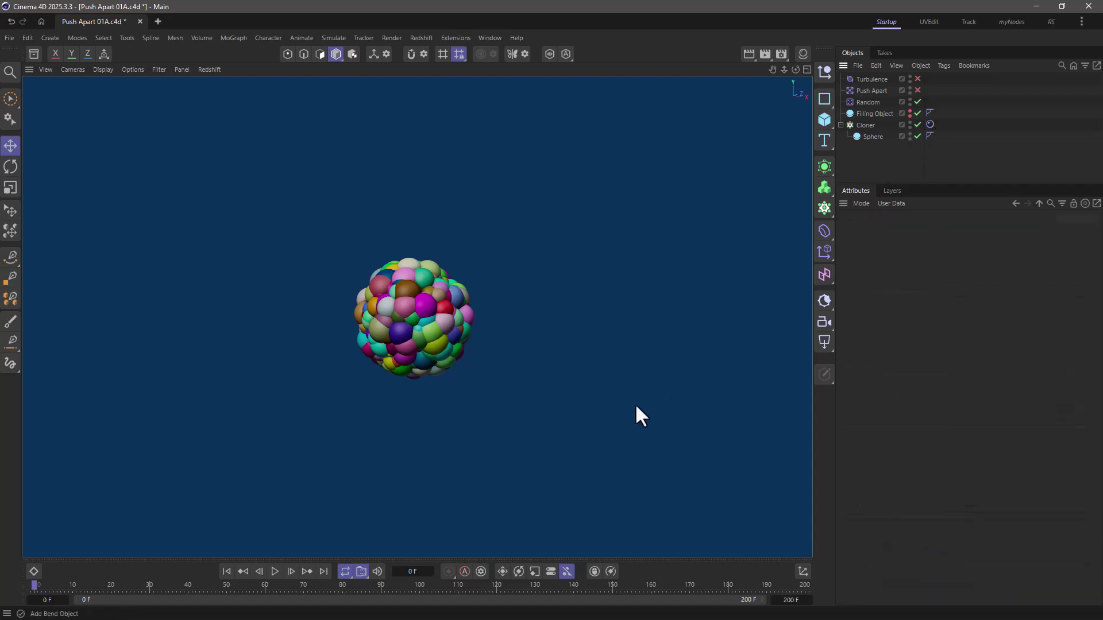
click(276, 571)
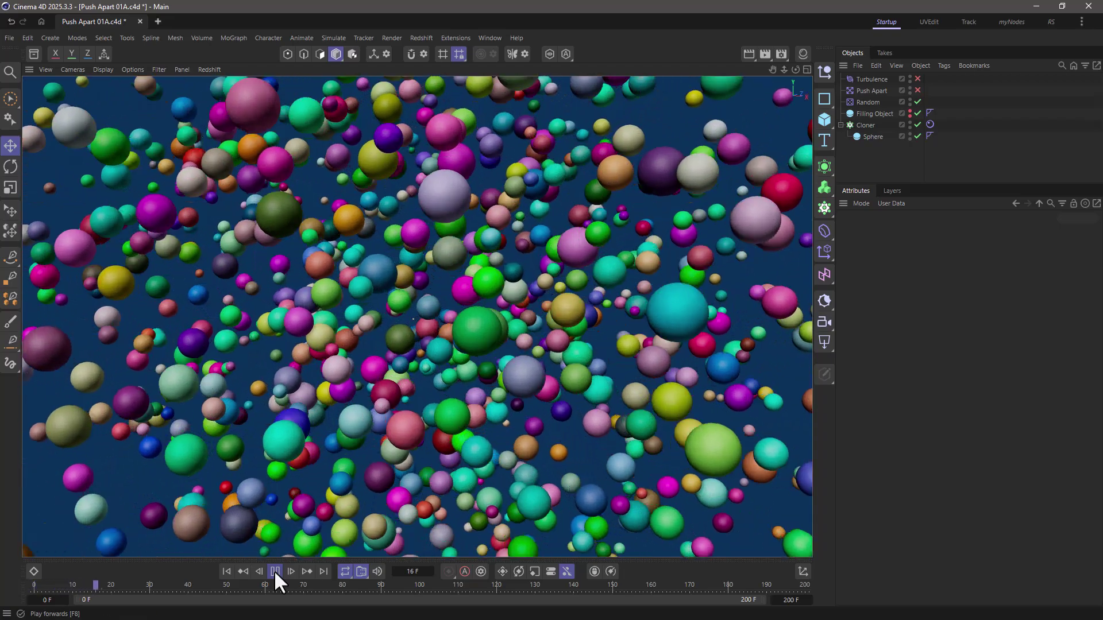
click(274, 570)
key(shift+f)
Step through the first simulation frames one at a time, play the rest briefly and return to frame 0
click(291, 570)
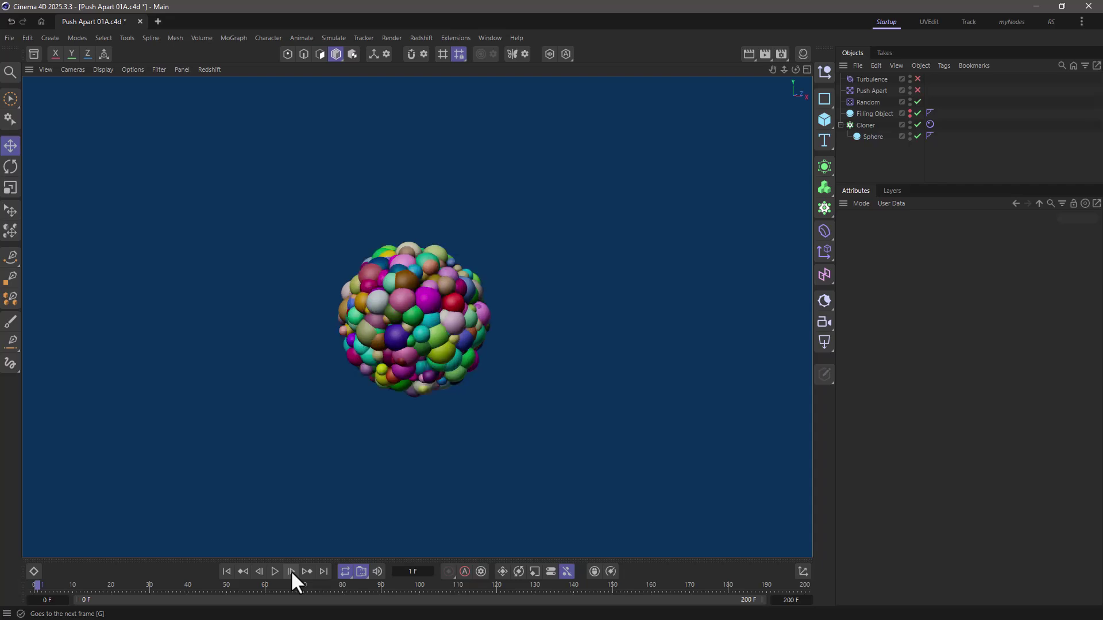
click(291, 571)
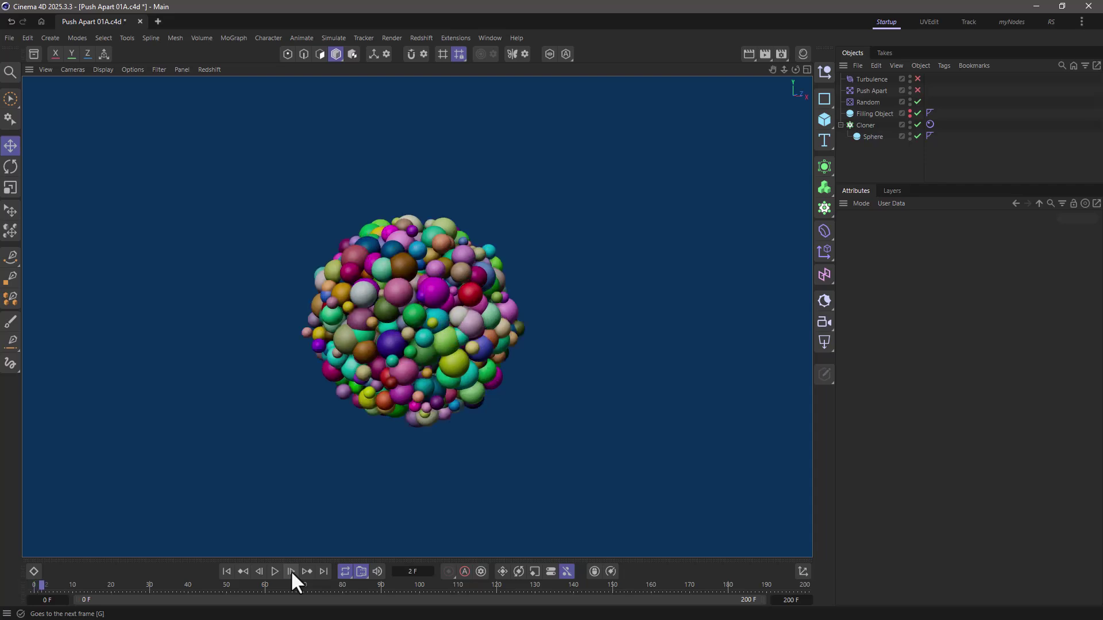
click(290, 571)
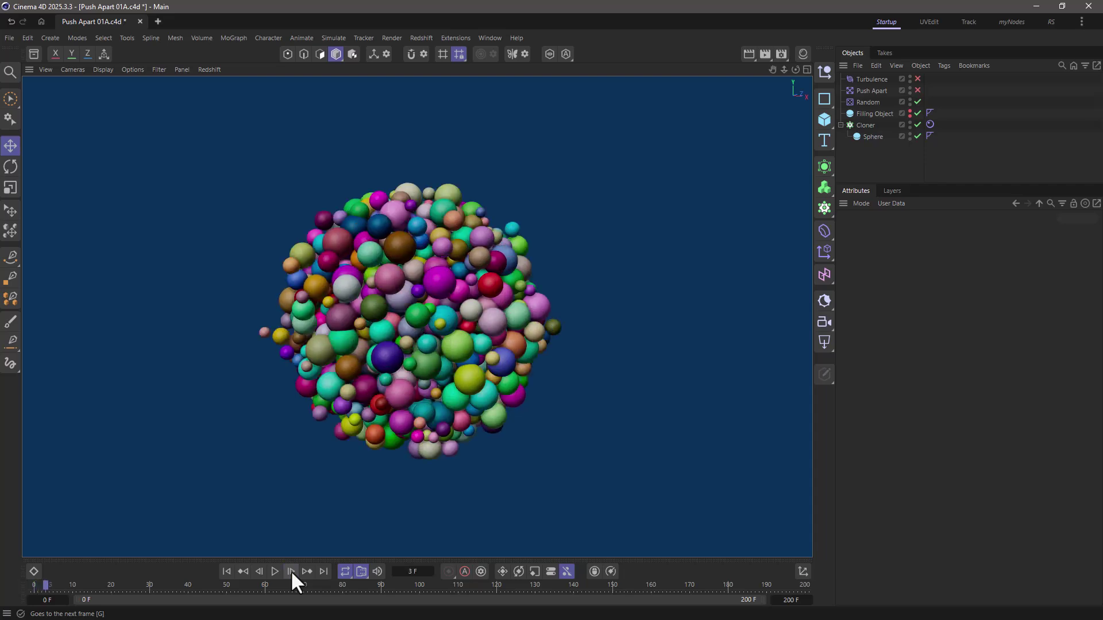
click(290, 571)
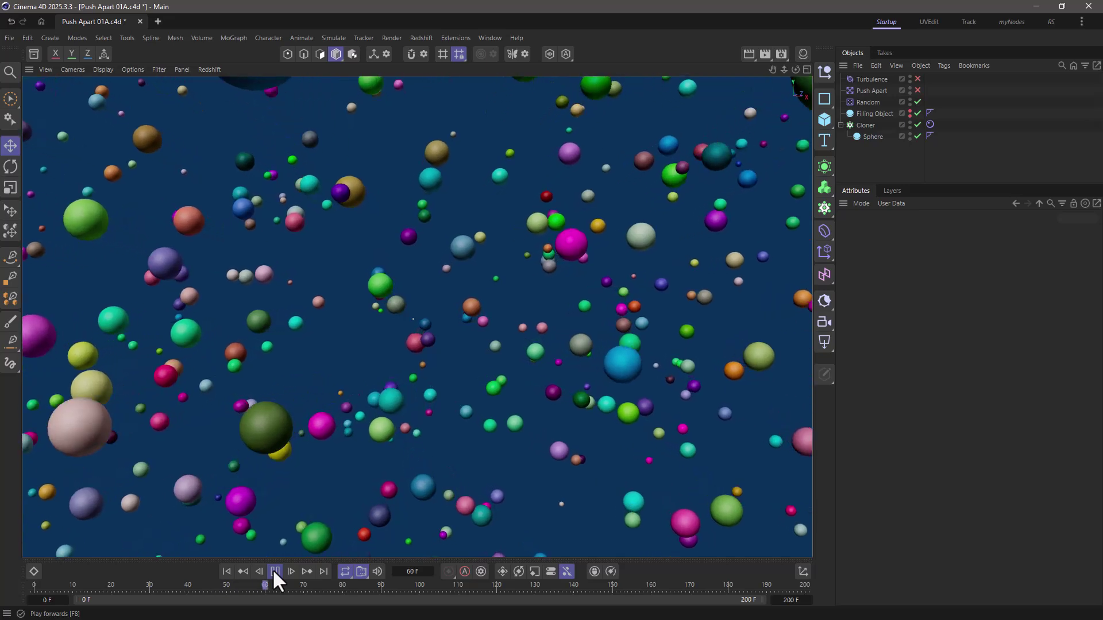
click(273, 572)
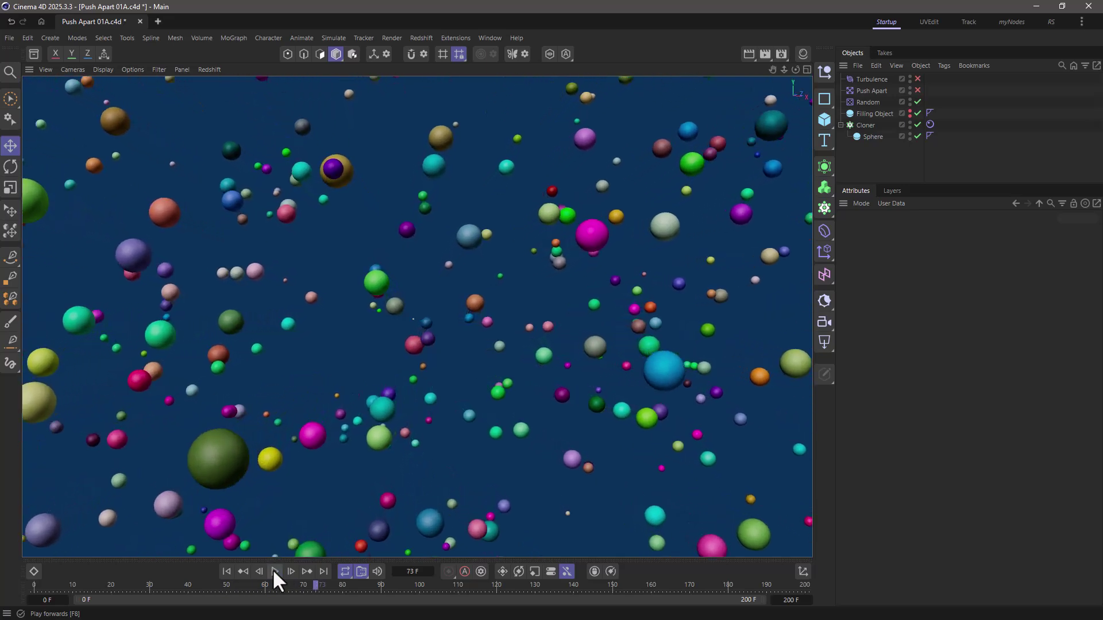
click(227, 571)
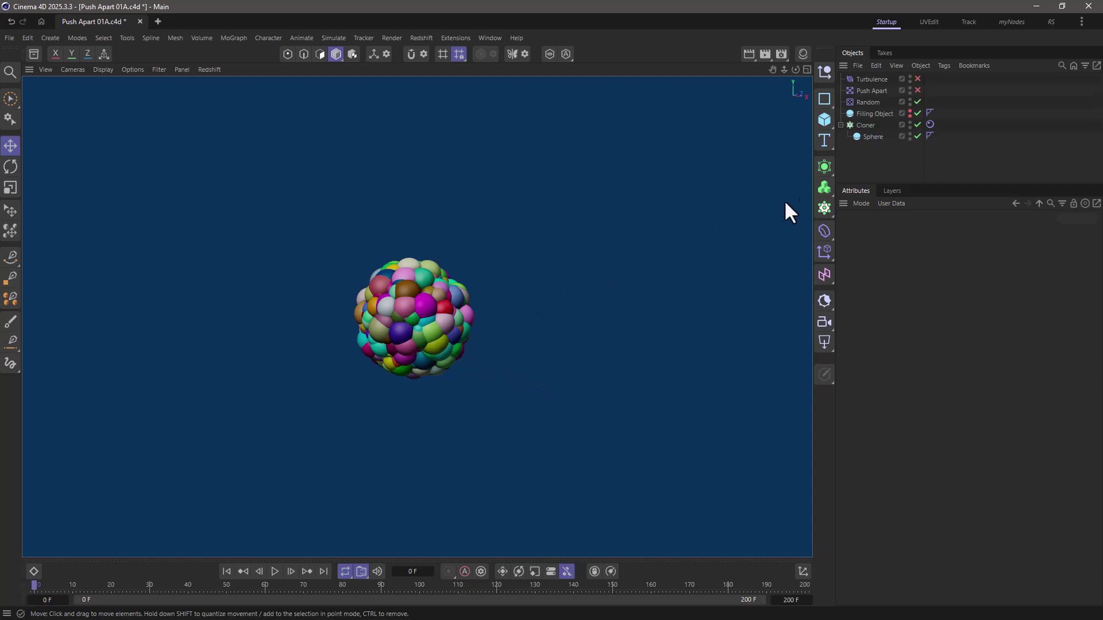
Enable the Push Apart effector on the Cloner and compare its radius with the cloned Sphere's radius
click(866, 124)
click(1004, 232)
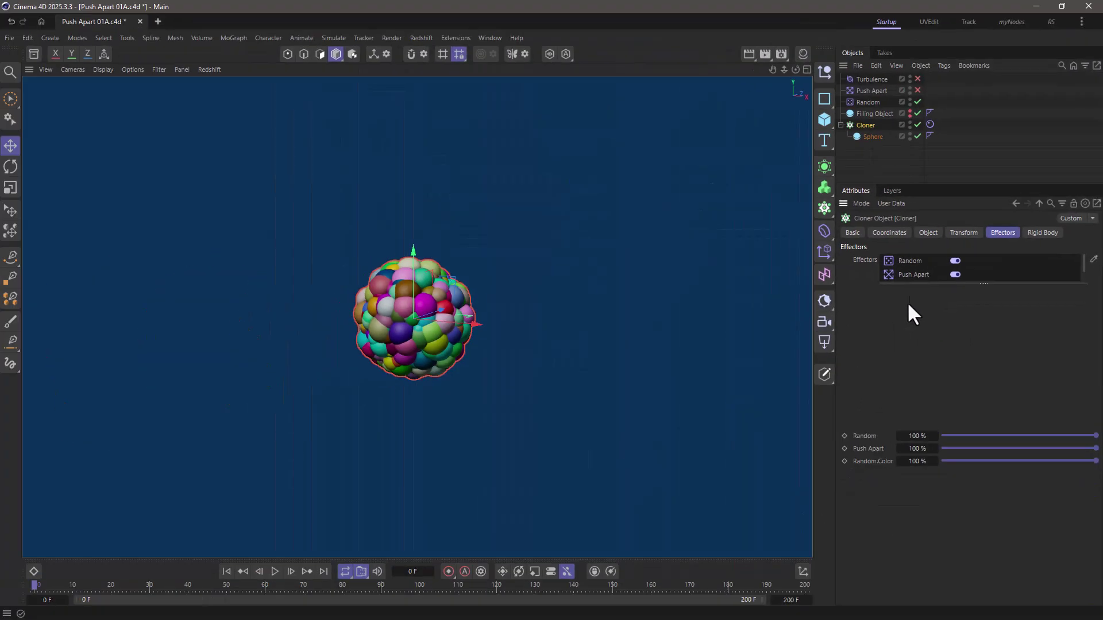
click(861, 89)
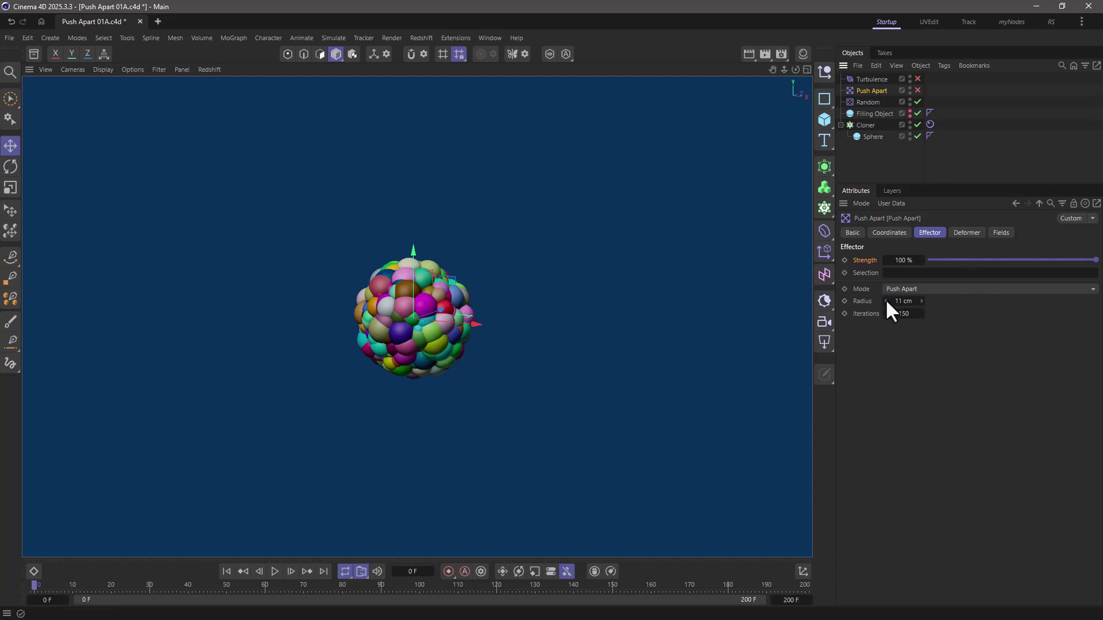
click(918, 91)
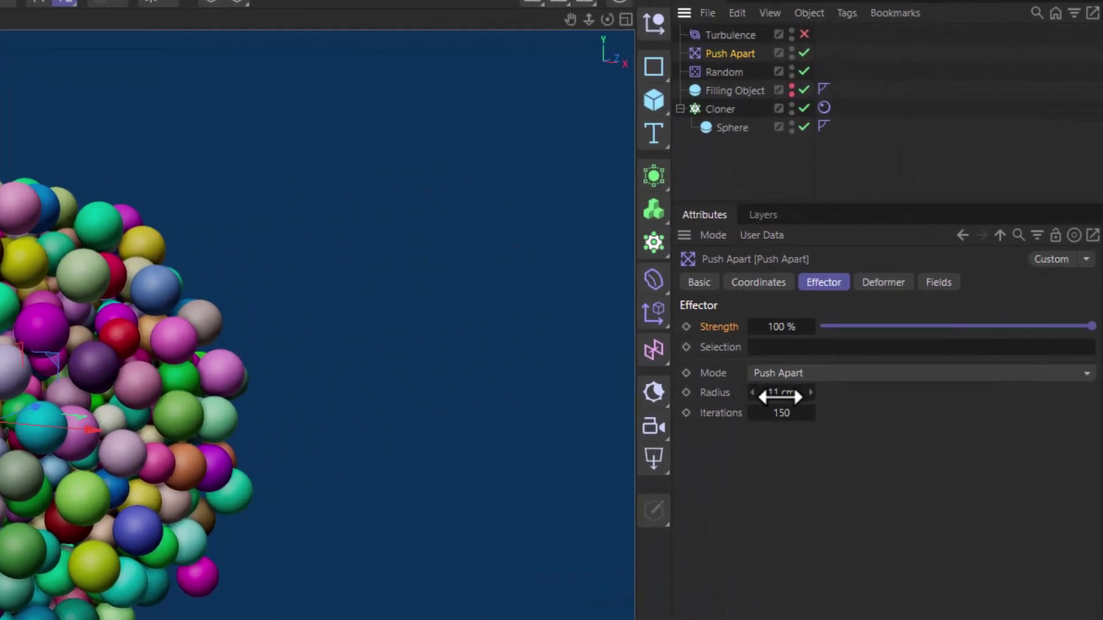
click(725, 136)
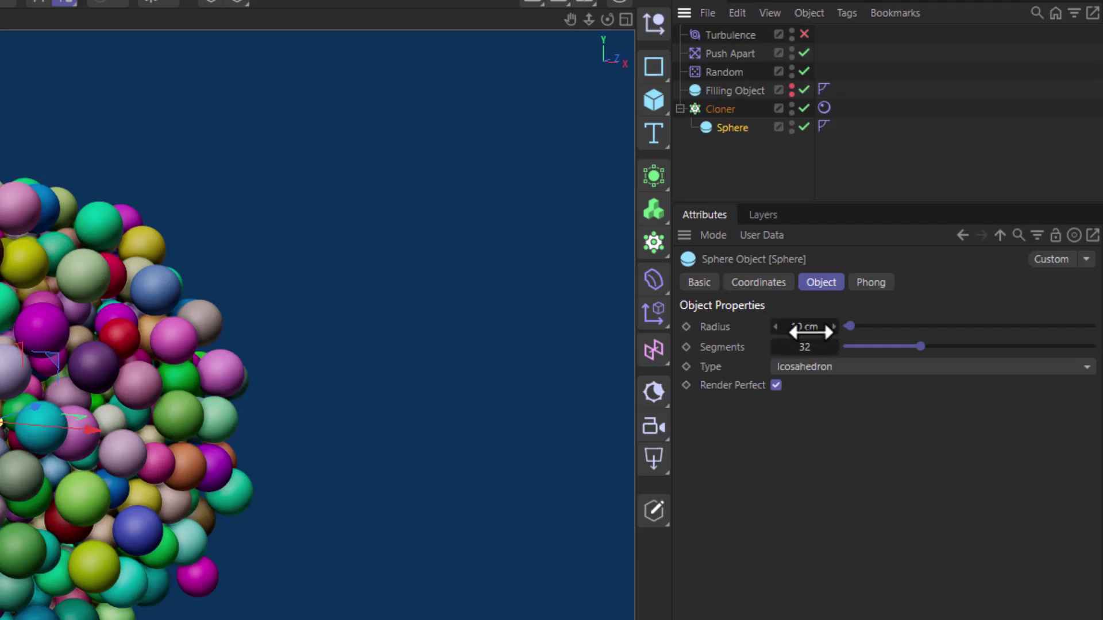
click(725, 55)
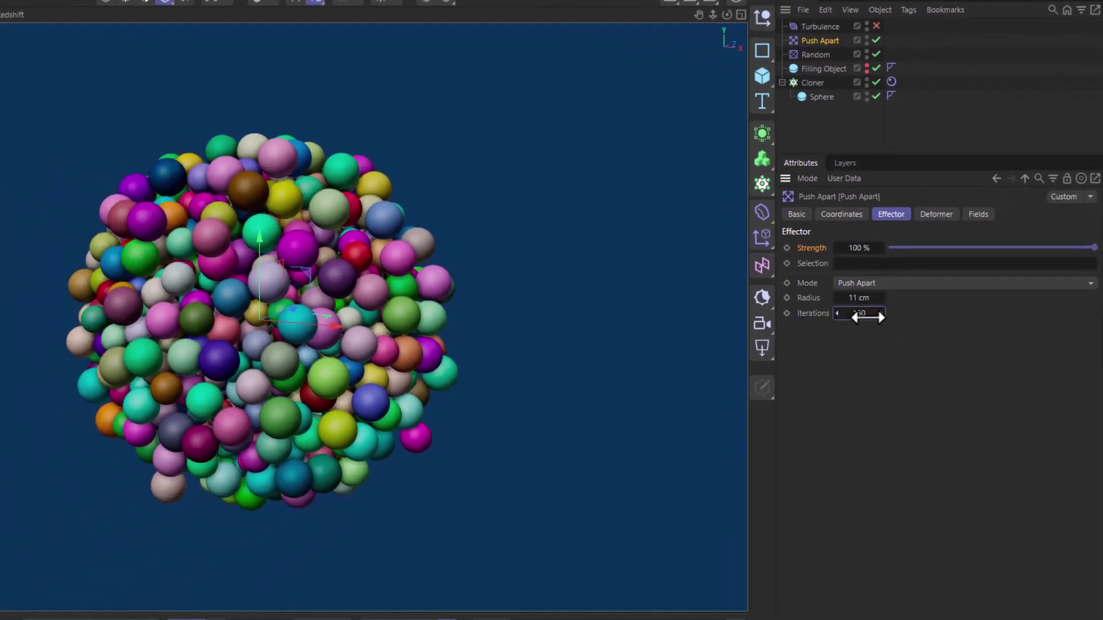
Try the Push Apart effector with 10 iterations, restore 150 iterations and return to frame 0
drag(863, 314, 860, 313)
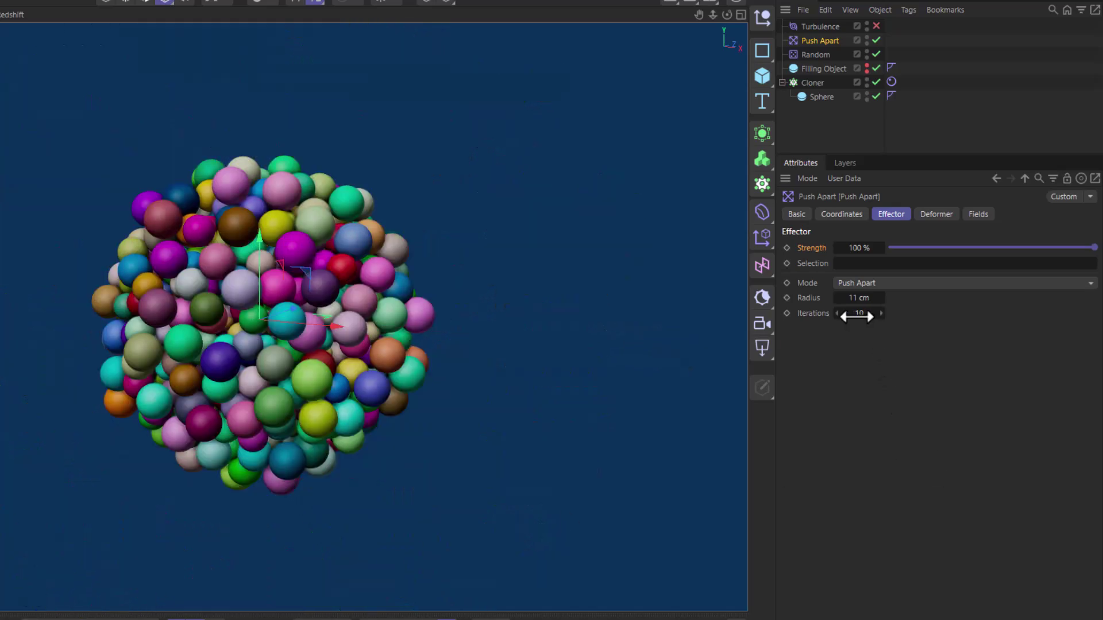
drag(856, 317, 879, 352)
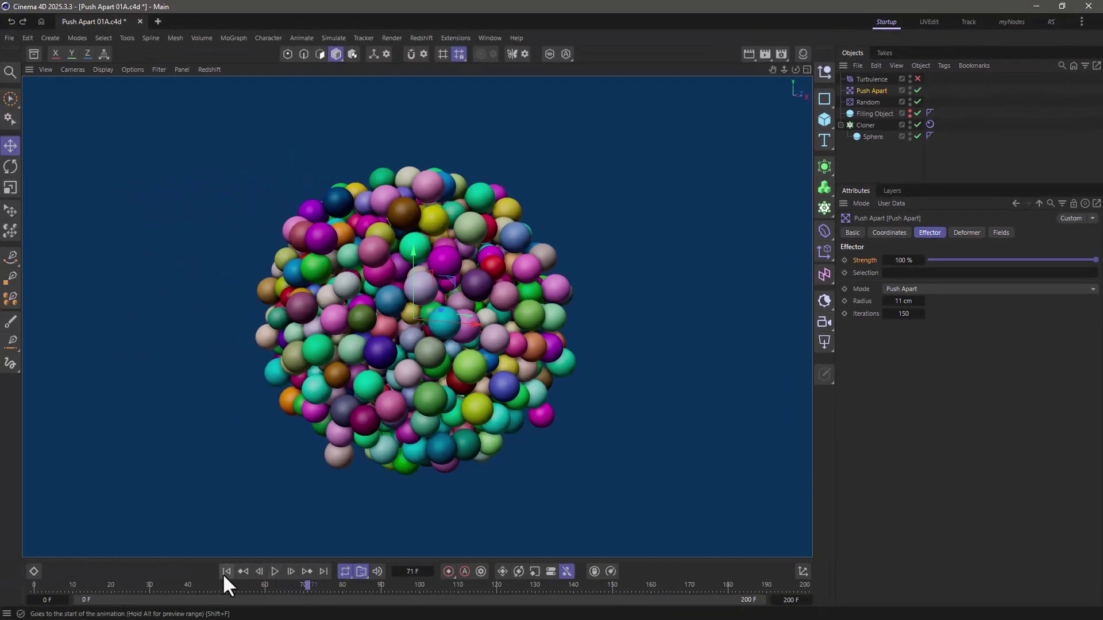
click(227, 572)
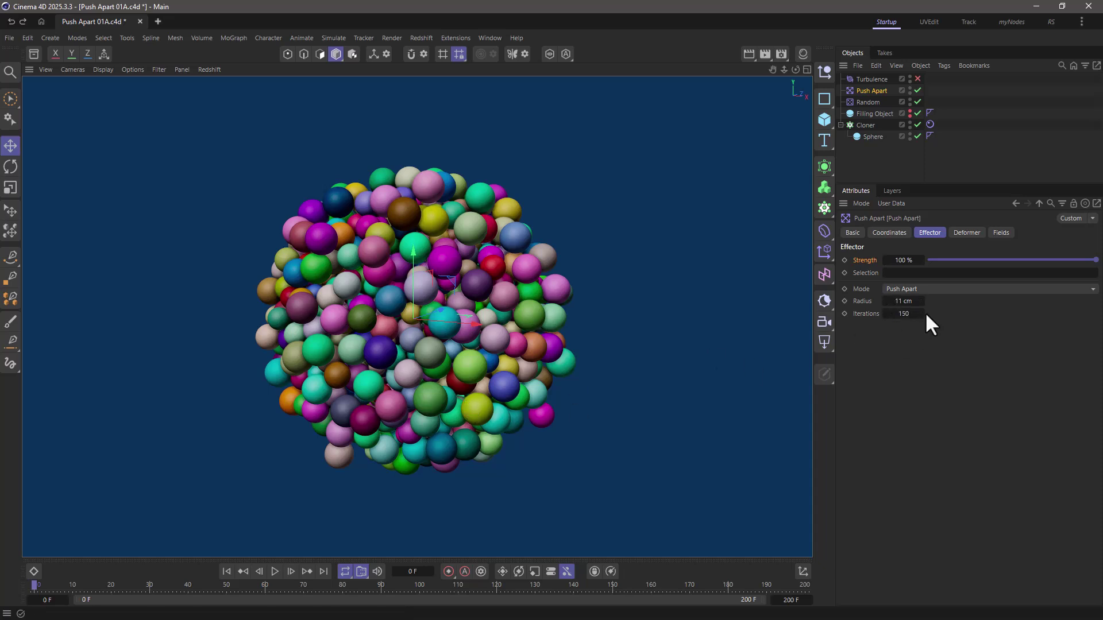
mouse_move(912, 316)
mouse_down()
mouse_move(816, 320)
mouse_move(913, 315)
mouse_up()
Try the Scale Apart and Hide modes on the Push Apart effector and set the mode back to Push Apart
click(951, 289)
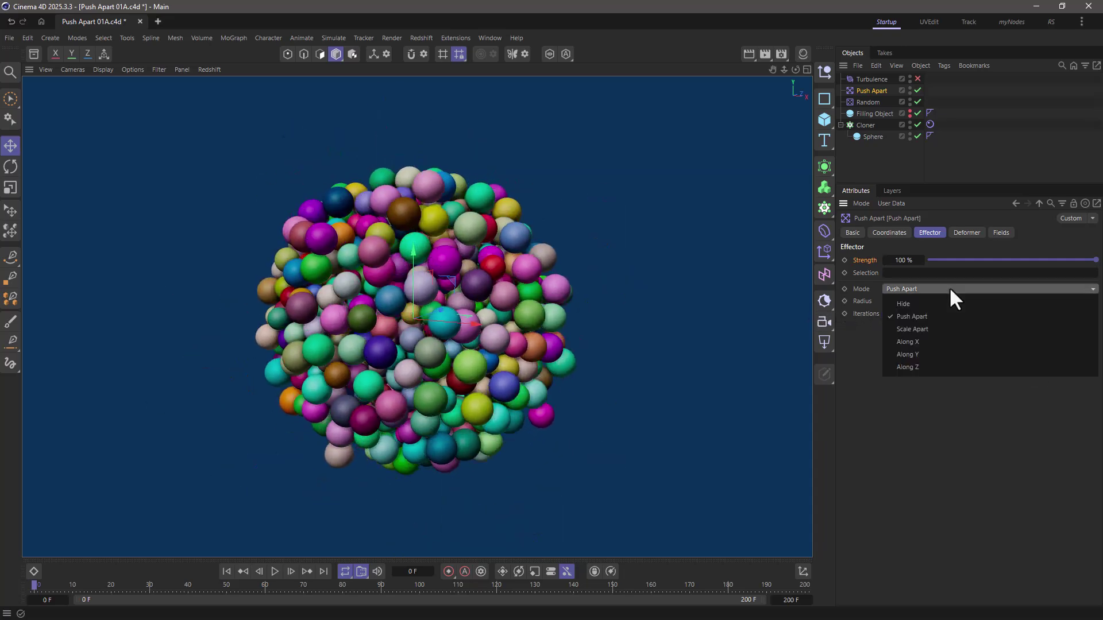
click(951, 327)
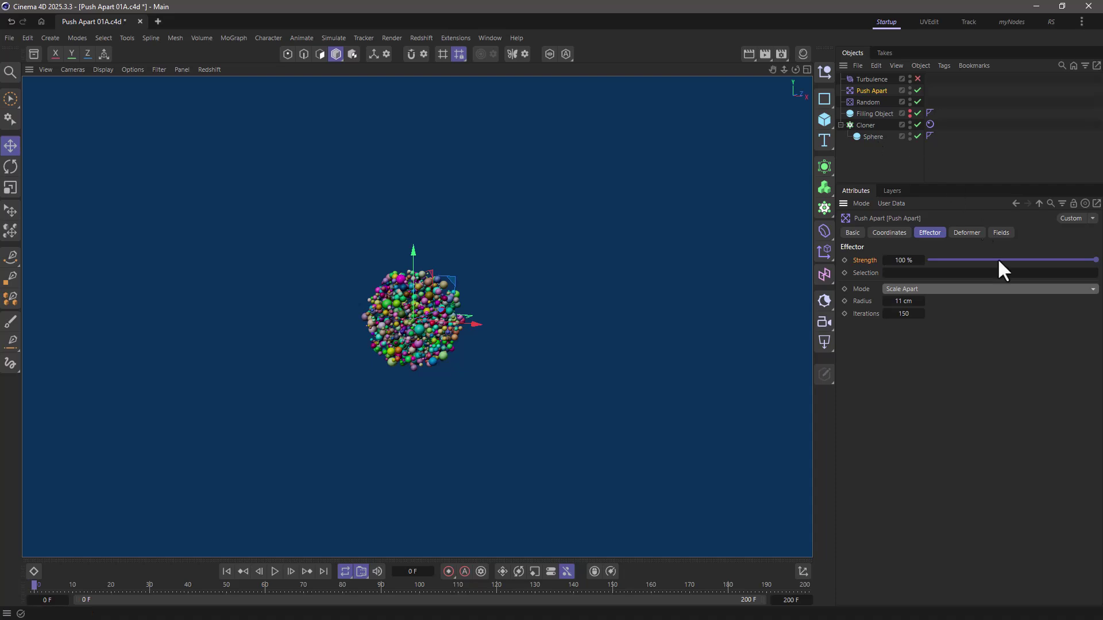
click(965, 288)
click(970, 304)
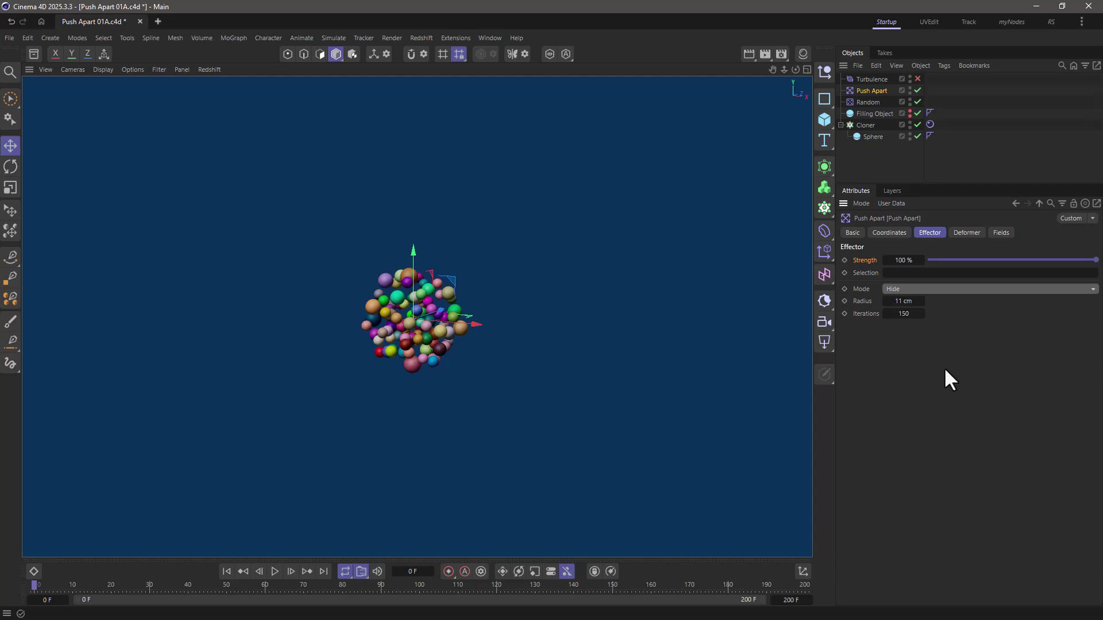
click(915, 289)
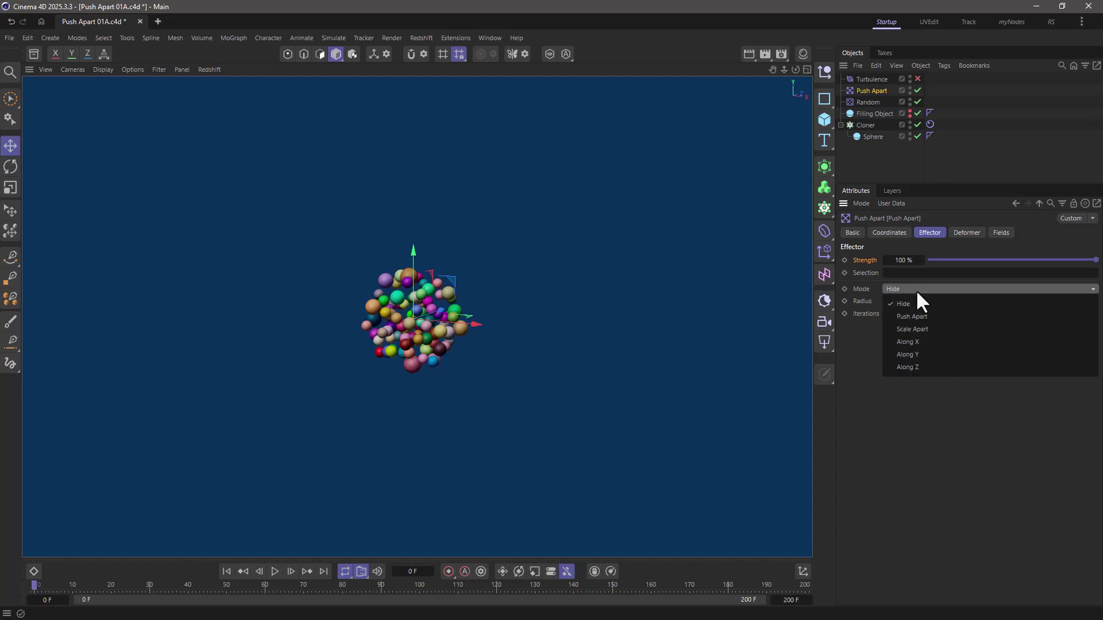
click(928, 316)
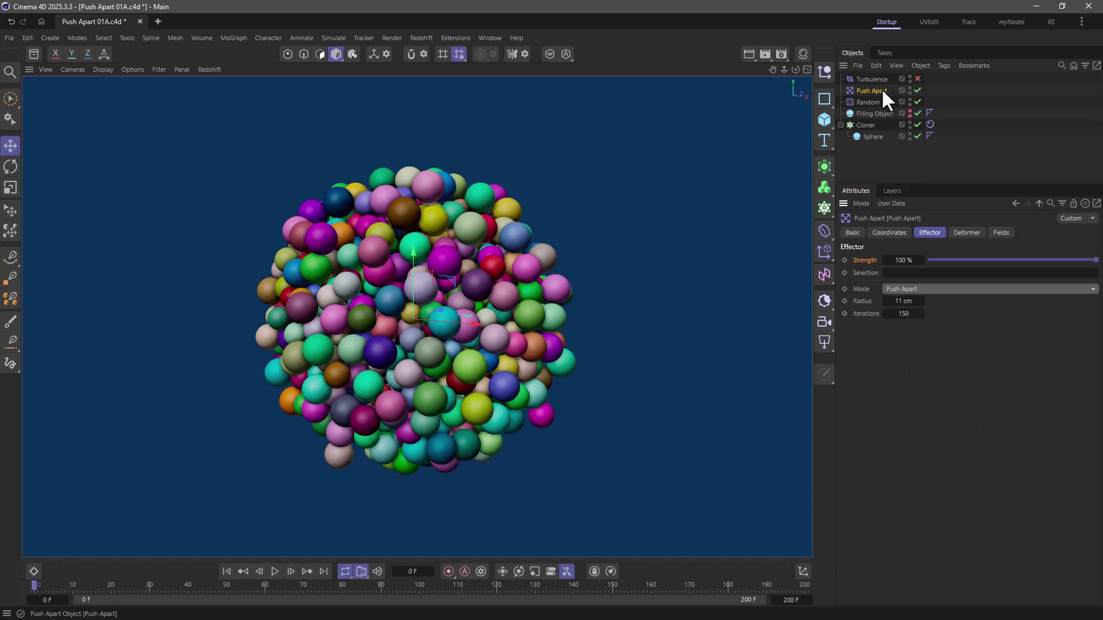
Enable the Turbulence force and play the rigid body simulation from frame 0
click(897, 80)
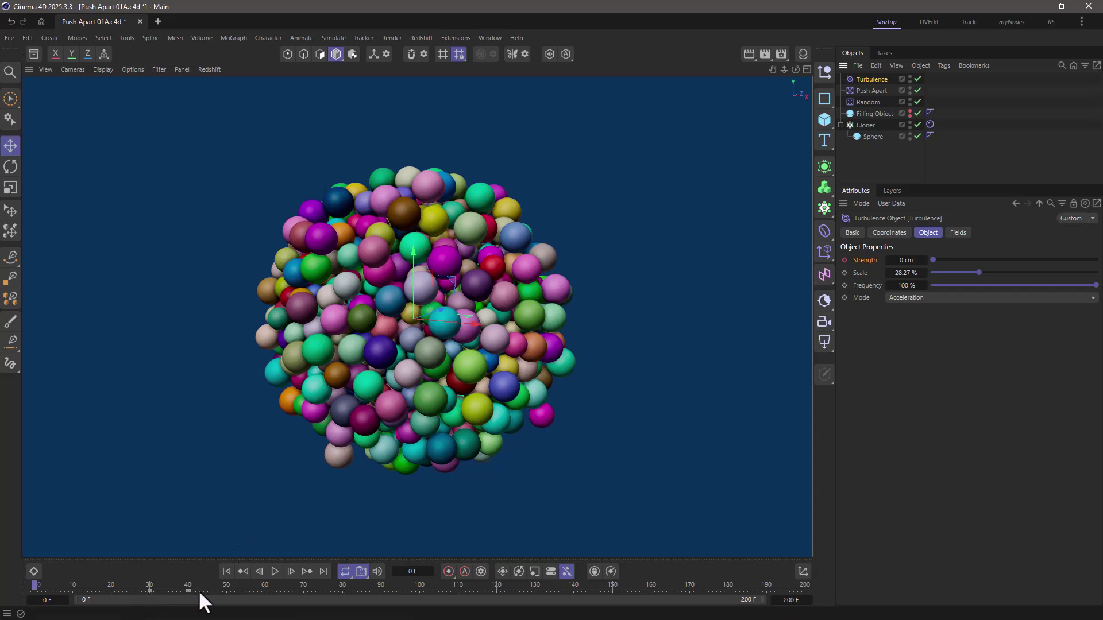
click(274, 571)
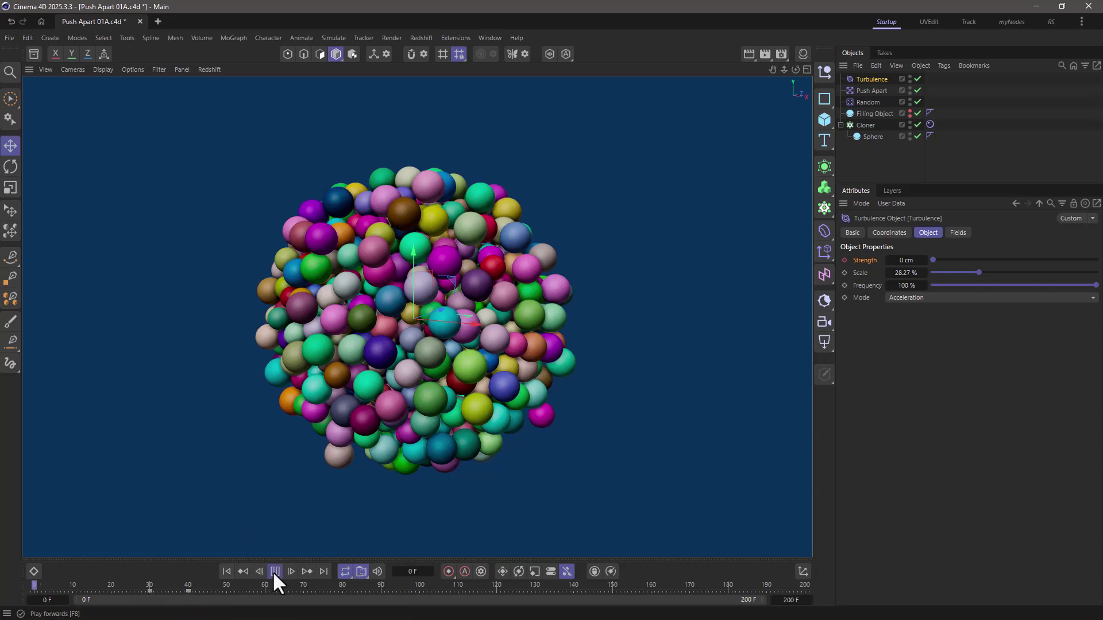